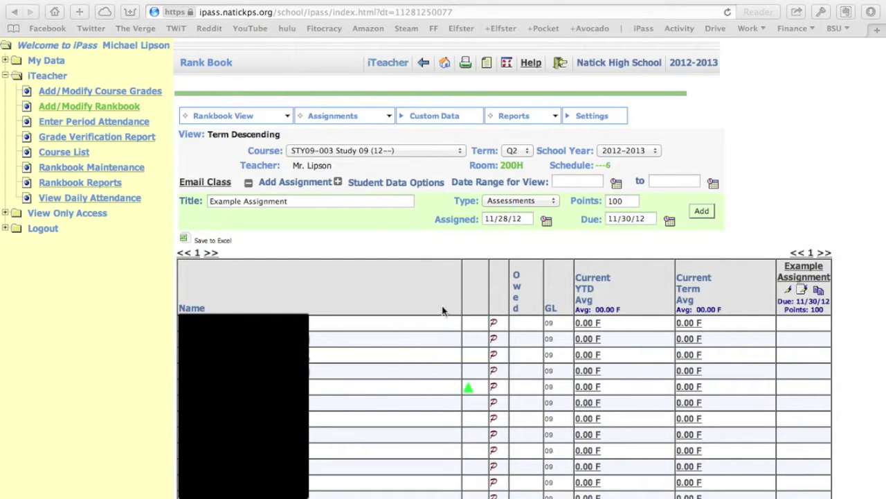
Open grade entry for Example Assignment and arrange its window side by side with the Rubric Data spreadsheet in Numbers
{"action": "left_click", "coordinate": [809, 276]}
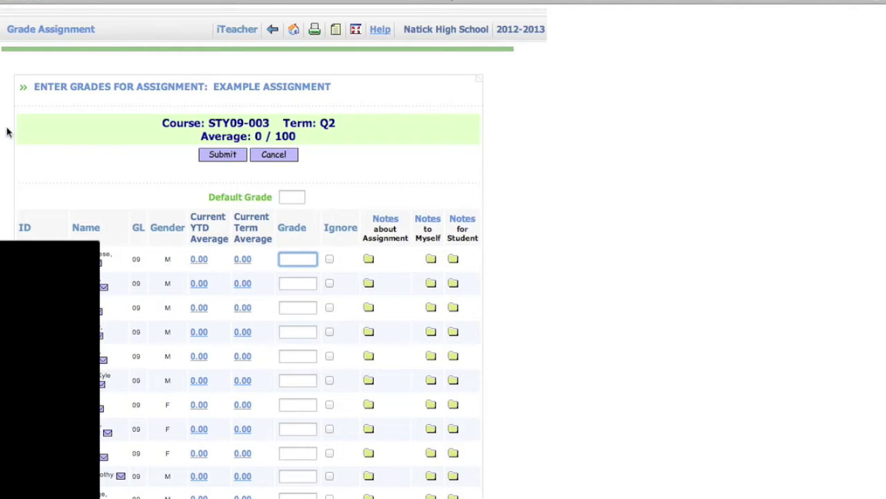
{"action": "left_click_drag", "start_coordinate": [2, 129], "coordinate": [463, 137]}
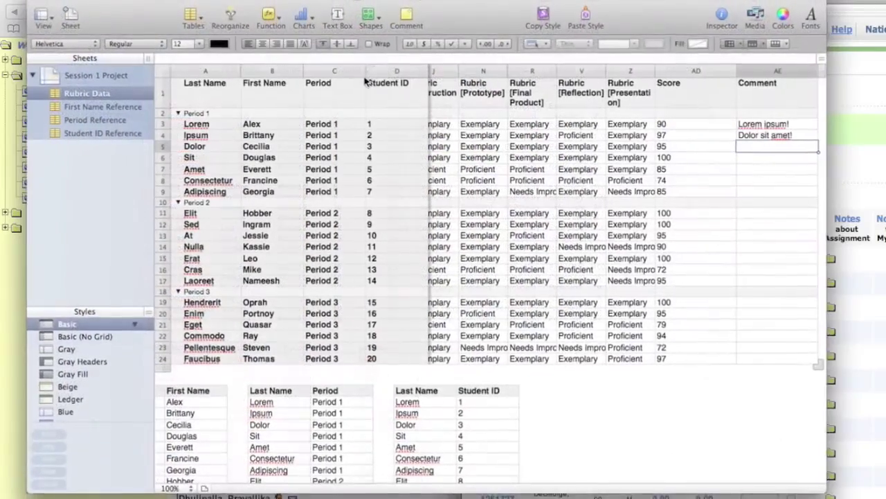
{"action": "left_click_drag", "start_coordinate": [430, 3], "coordinate": [2, 59]}
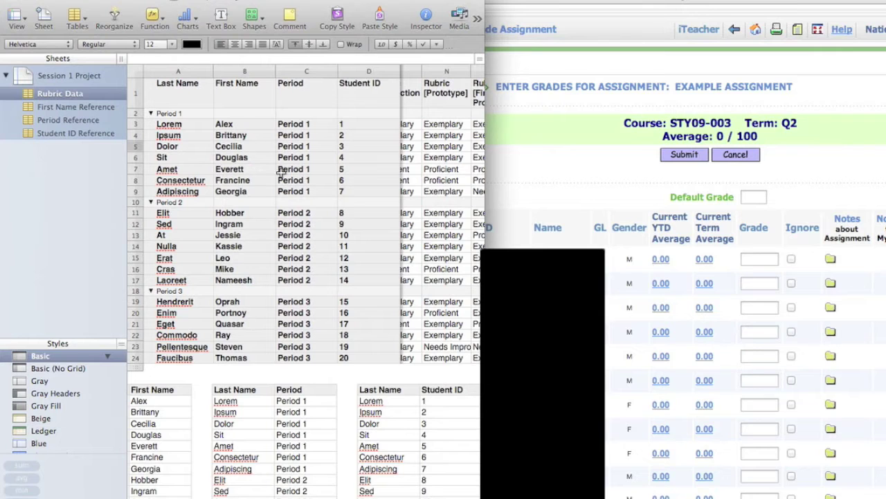
Hide the First Name, Period and Student ID columns in the Rubric Data table so Last Name sits beside Score and Comment
{"action": "scroll", "coordinate": [458, 142], "scroll_direction": "right", "scroll_amount": 5}
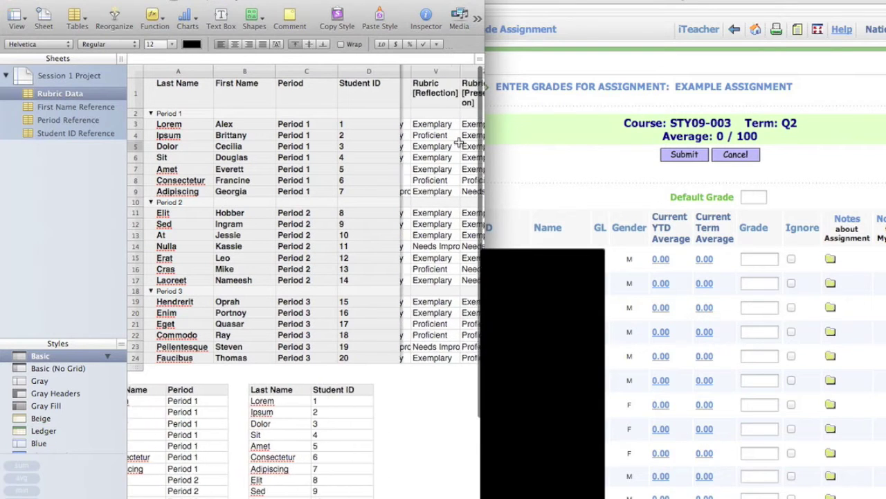
{"action": "scroll", "coordinate": [459, 142], "scroll_direction": "right", "scroll_amount": 4}
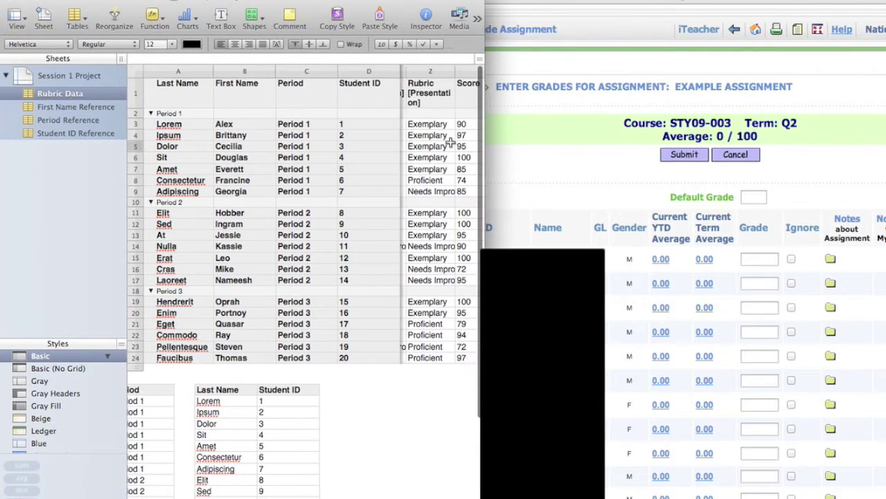
{"action": "scroll", "coordinate": [451, 142], "scroll_direction": "right", "scroll_amount": 4}
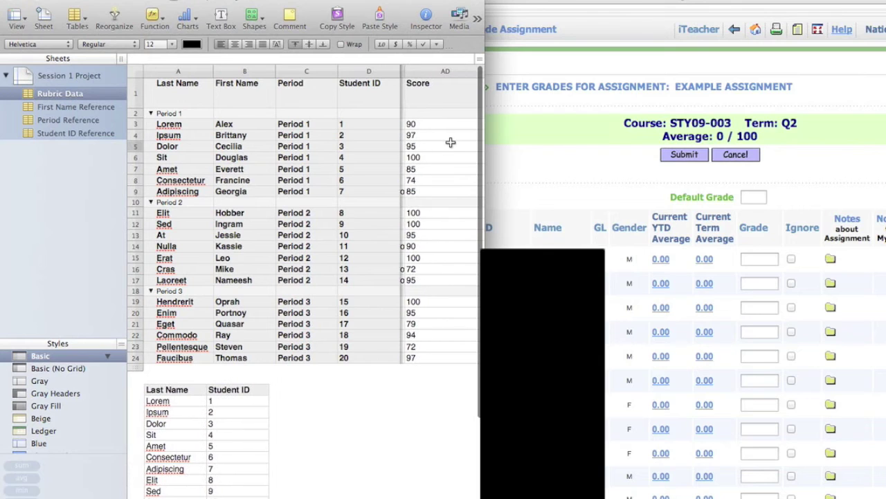
{"action": "scroll", "coordinate": [450, 142], "scroll_direction": "right", "scroll_amount": 1}
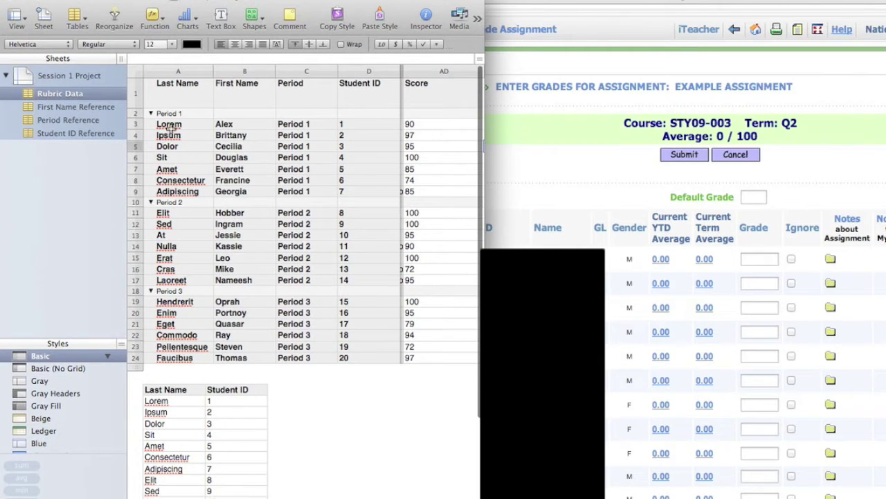
{"action": "left_click", "coordinate": [270, 72]}
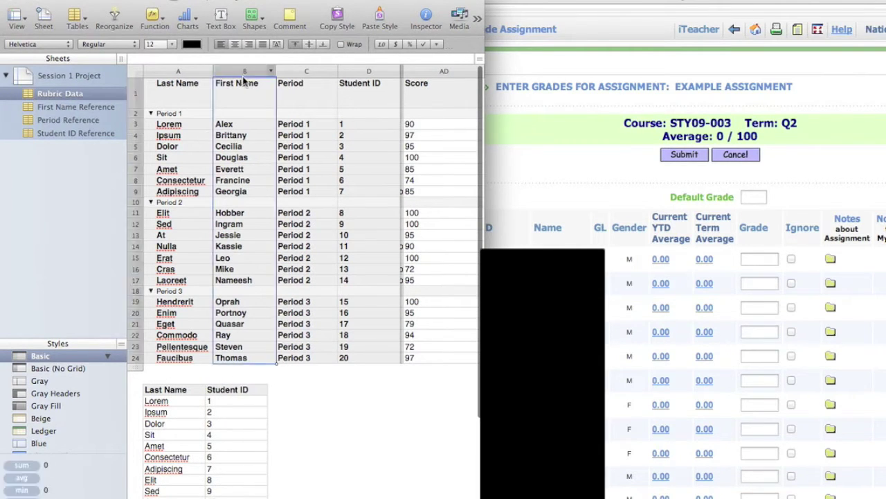
{"action": "left_click", "coordinate": [396, 71], "text": "shift"}
{"action": "right_click", "coordinate": [353, 72]}
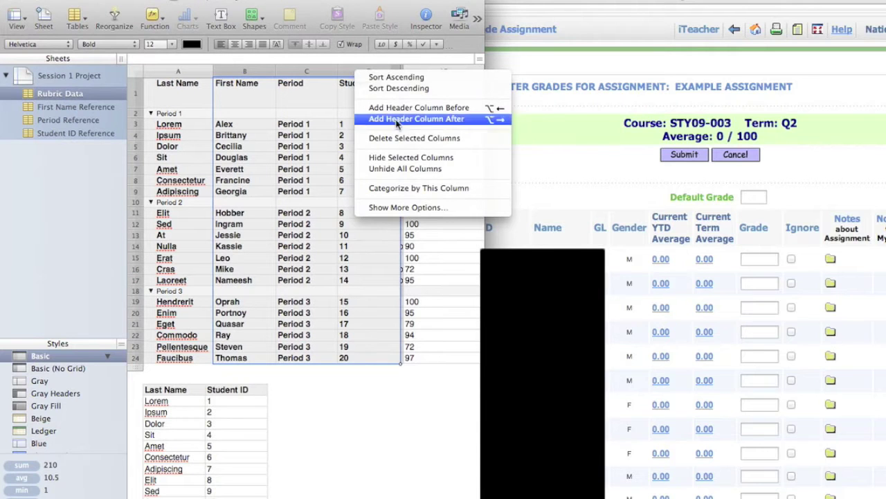
{"action": "left_click", "coordinate": [406, 158]}
{"action": "scroll", "coordinate": [392, 156], "scroll_direction": "right", "scroll_amount": 15}
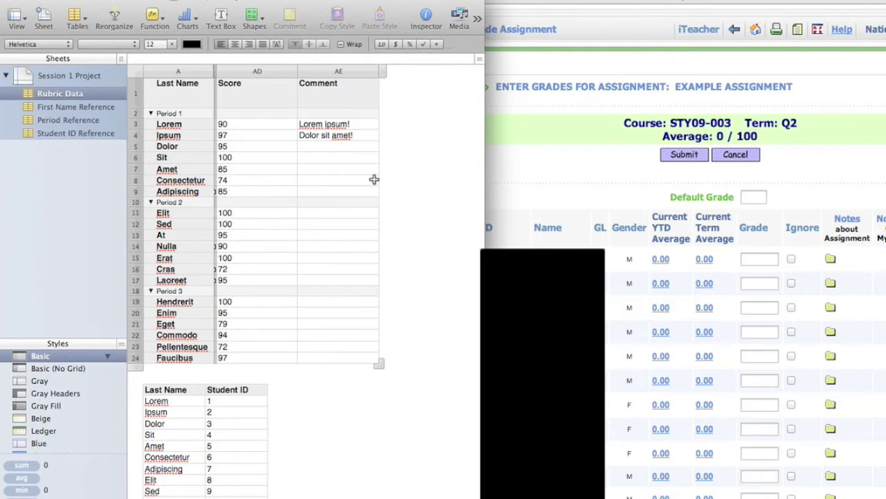
Copy the first two rubric scores, 90 and 97, into the grade fields of the first two students in iPass
{"action": "left_click", "coordinate": [248, 126]}
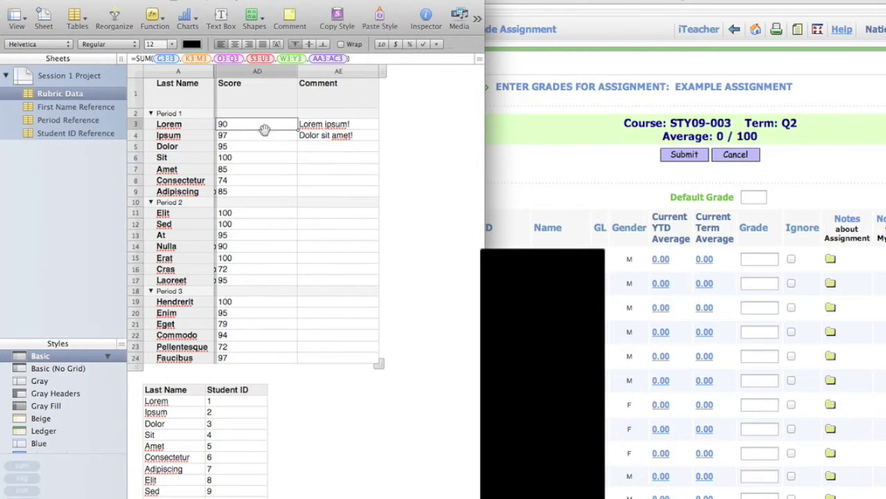
{"action": "left_click", "coordinate": [757, 259]}
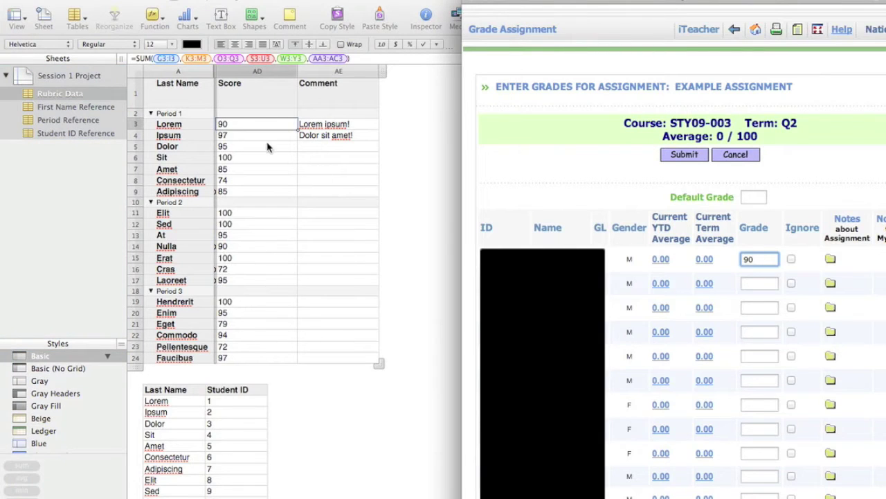
{"action": "left_click", "coordinate": [283, 152]}
{"action": "key", "text": "Down"}
{"action": "left_click", "coordinate": [772, 288]}
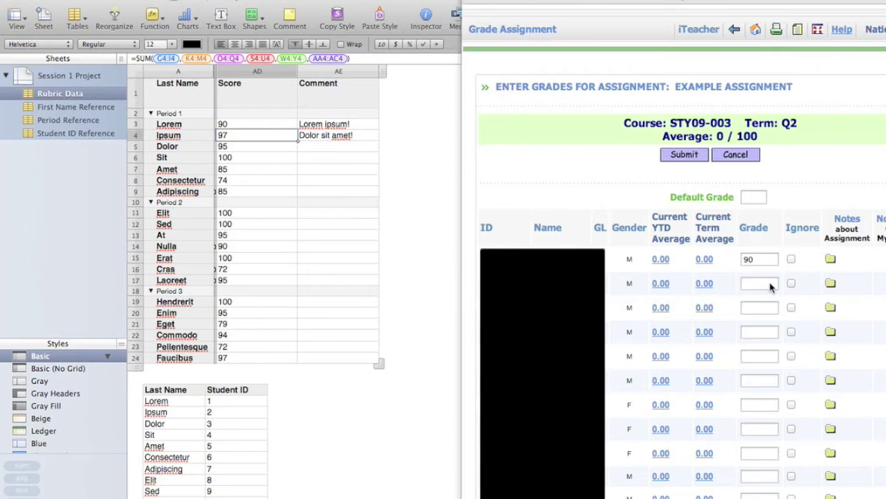
{"action": "type", "text": "97"}
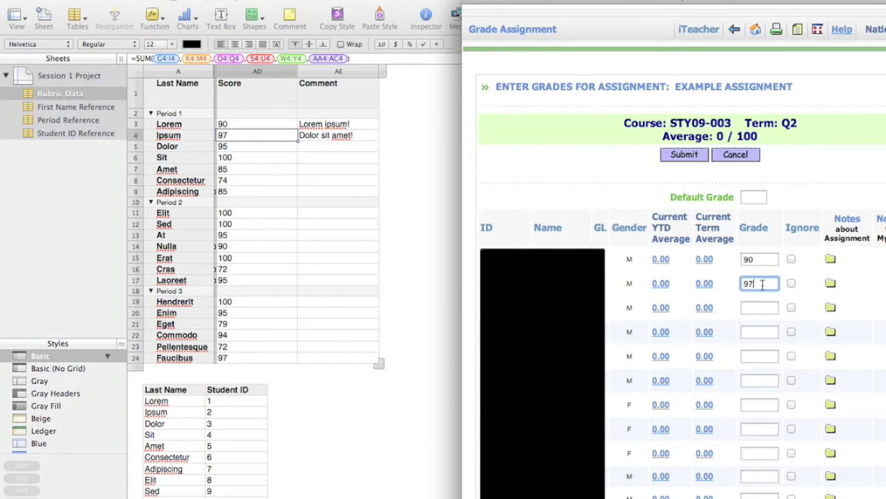
Enter the rubric scores 95 and 100 as grades for the third and fourth students
{"action": "left_click", "coordinate": [256, 147]}
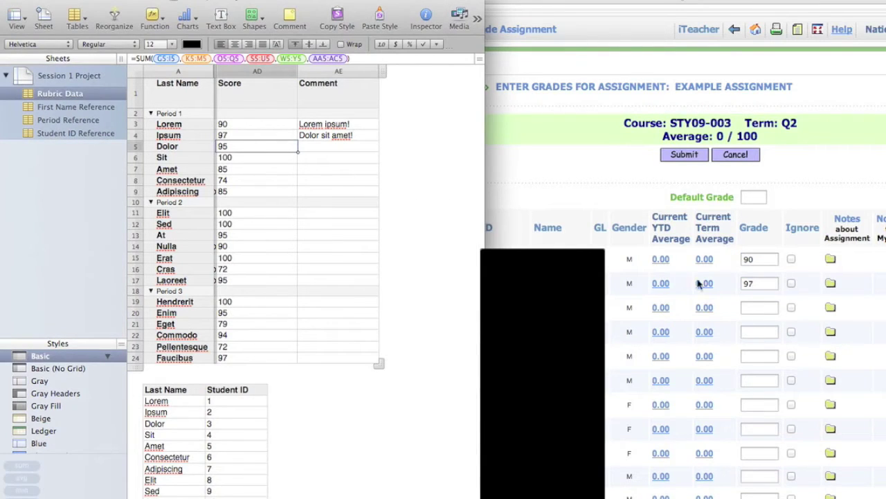
{"action": "left_click", "coordinate": [762, 307]}
{"action": "double_click", "coordinate": [238, 159]}
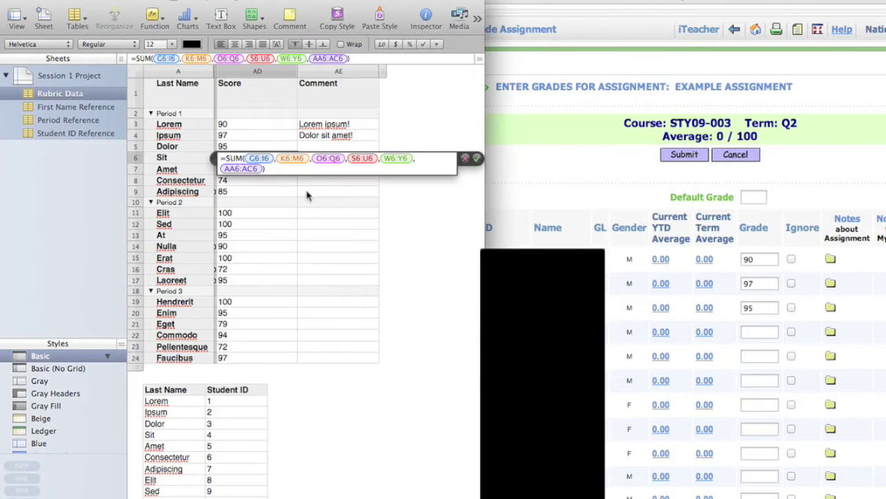
{"action": "key", "text": "Escape"}
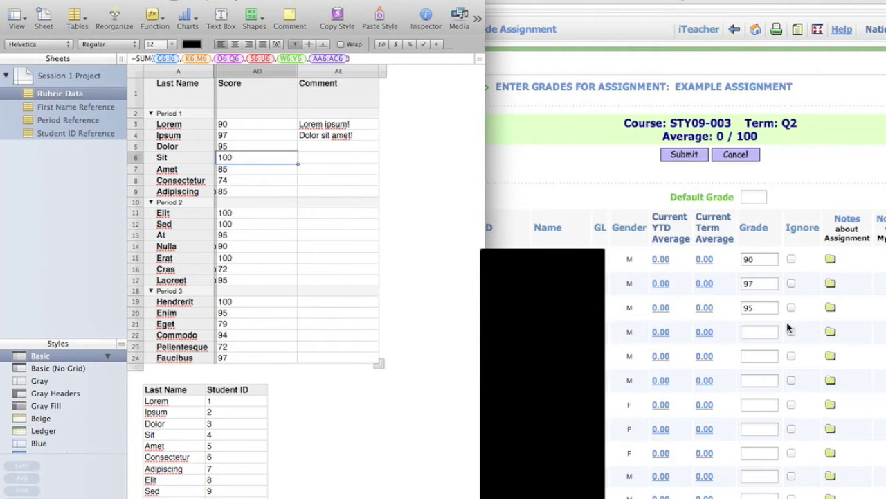
{"action": "left_click", "coordinate": [758, 332]}
{"action": "type", "text": "100"}
Enter the rubric scores 85 and 74 as grades for the fifth and sixth students
{"action": "left_click", "coordinate": [260, 170]}
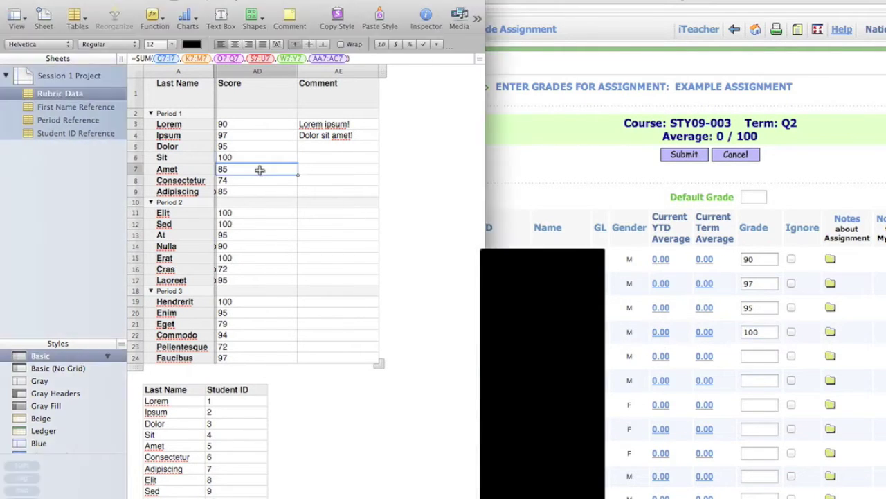
{"action": "left_click", "coordinate": [762, 360]}
{"action": "left_click", "coordinate": [760, 356]}
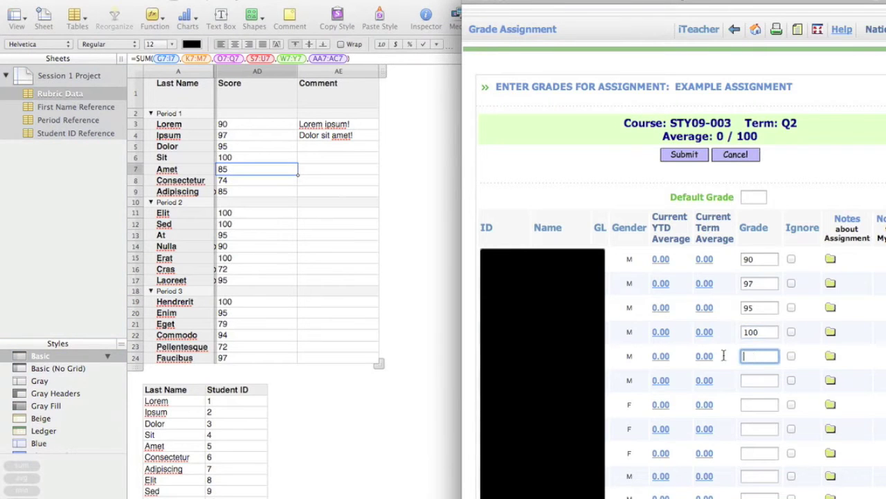
{"action": "type", "text": "85"}
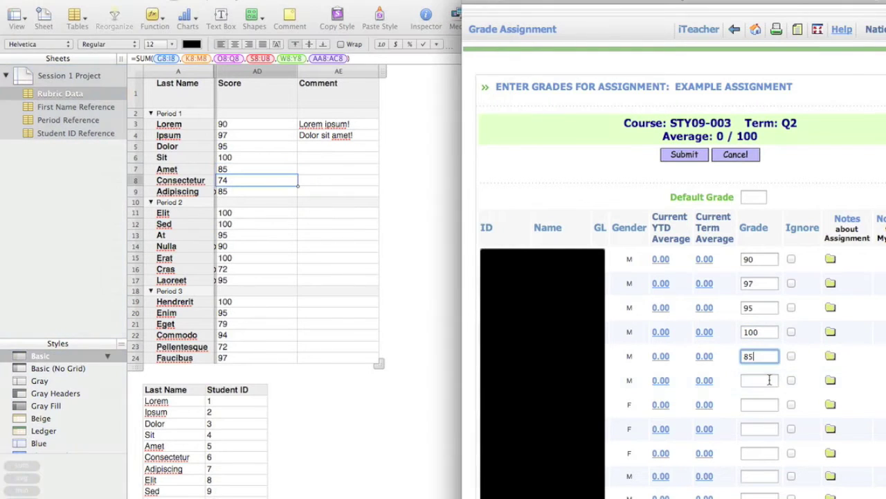
{"action": "left_click", "coordinate": [769, 379]}
{"action": "type", "text": "74"}
Enter the rubric scores 85, 100 and 100 as grades for the seventh, eighth and ninth students
{"action": "left_click", "coordinate": [252, 193]}
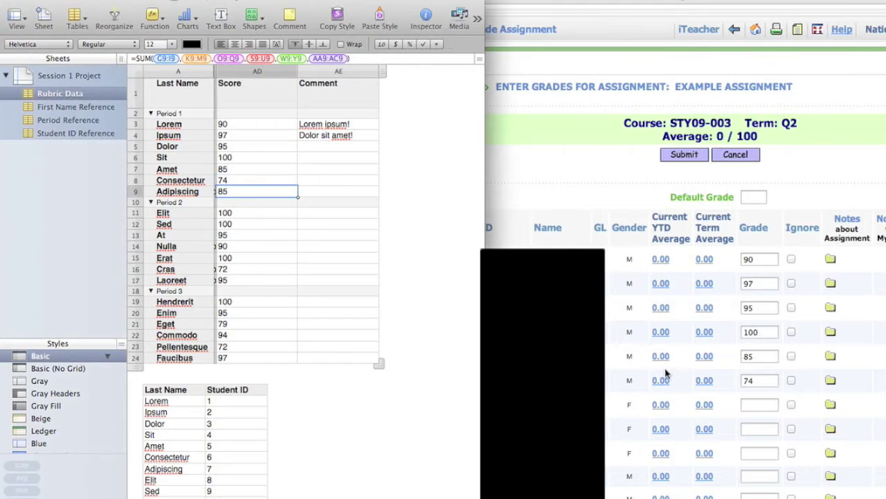
{"action": "left_click", "coordinate": [754, 407]}
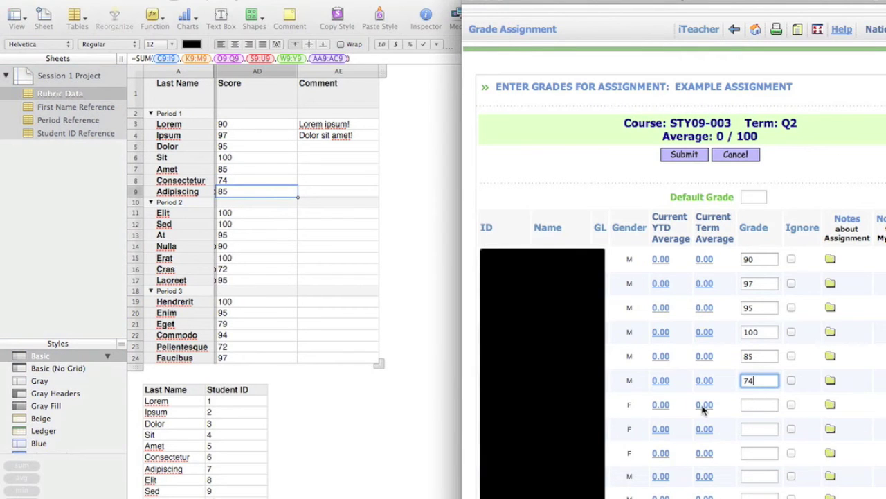
{"action": "left_click", "coordinate": [759, 404]}
{"action": "type", "text": "85"}
{"action": "left_click", "coordinate": [244, 214]}
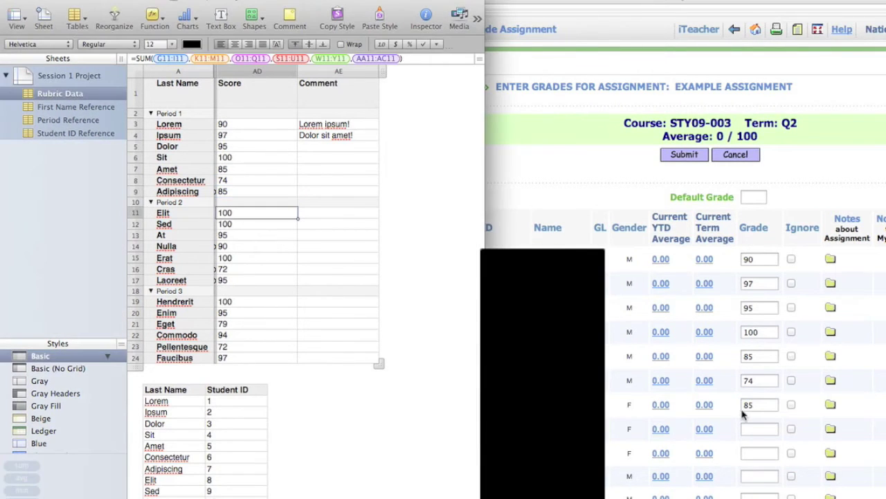
{"action": "left_click", "coordinate": [766, 430]}
{"action": "type", "text": "100"}
{"action": "left_click", "coordinate": [247, 225]}
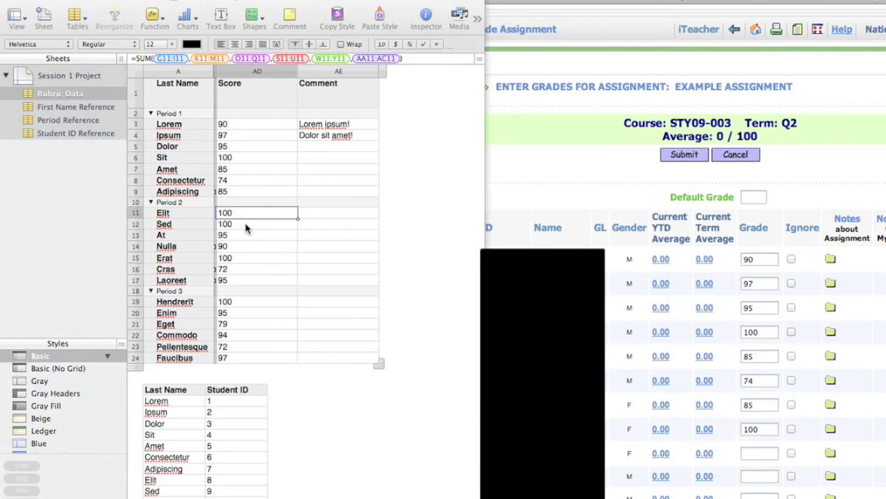
{"action": "left_click", "coordinate": [755, 453]}
{"action": "type", "text": "100"}
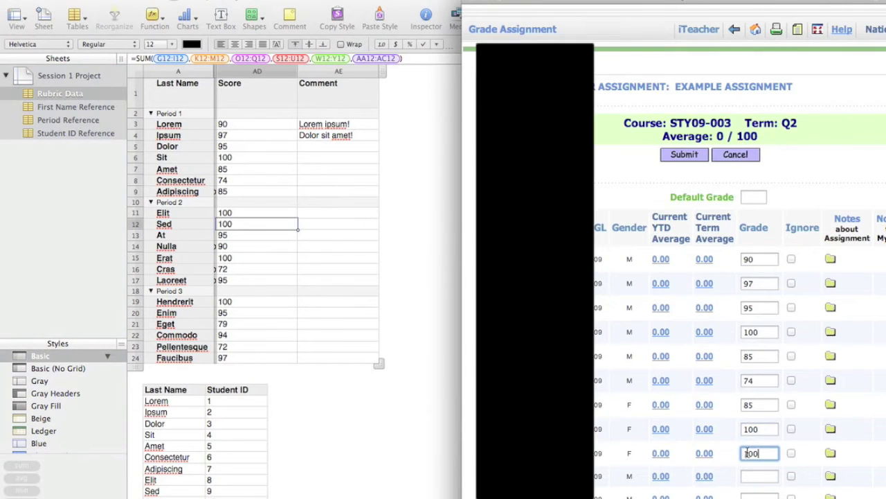
Review the entered grades for Example Assignment and submit them
{"action": "scroll", "coordinate": [732, 344], "scroll_direction": "down", "scroll_amount": 6}
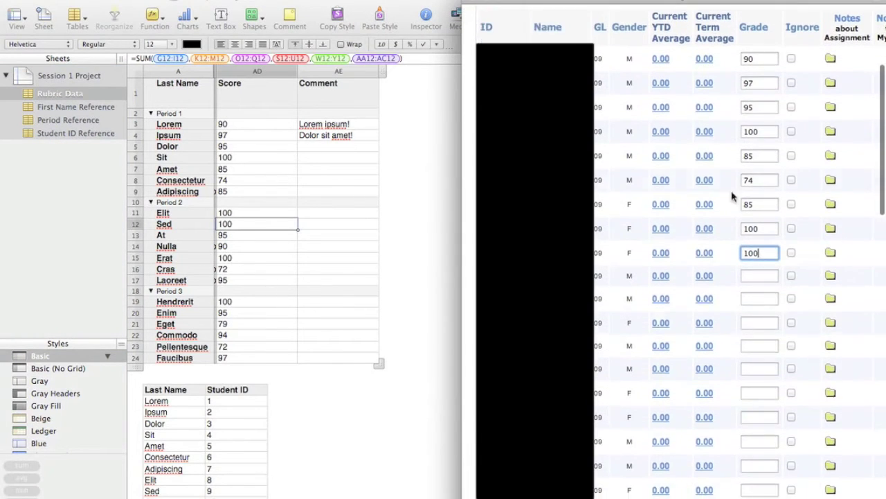
{"action": "scroll", "coordinate": [736, 368], "scroll_direction": "up", "scroll_amount": 4}
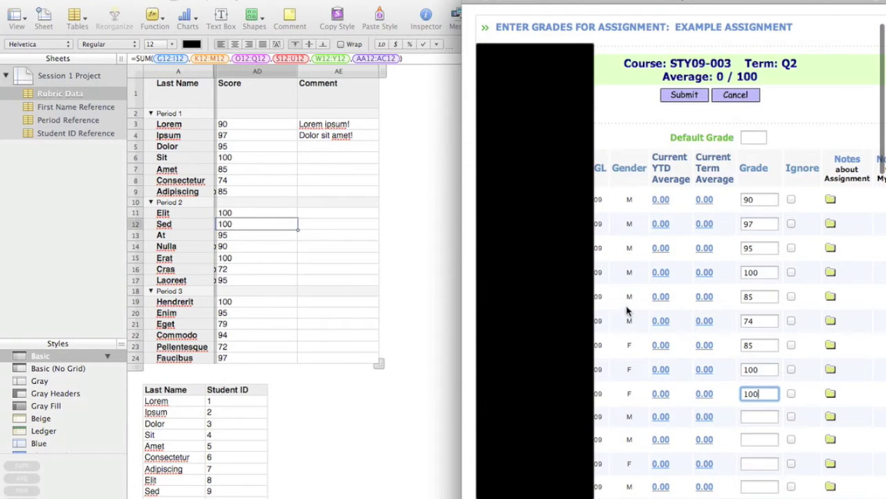
{"action": "left_click", "coordinate": [679, 102]}
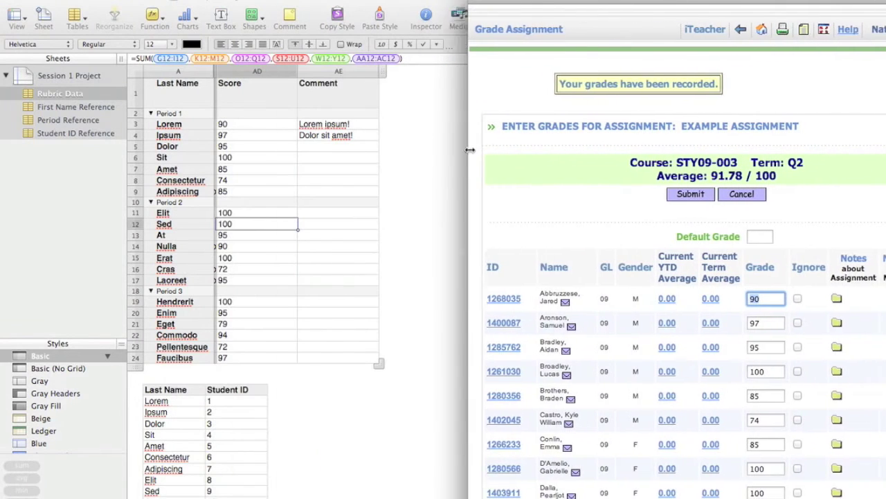
Add the first student's rubric comment "Lorem ipsum!" as a note for the student on Example Assignment and submit it
{"action": "mouse_move", "coordinate": [470, 149]}
{"action": "left_mouse_down"}
{"action": "mouse_move", "coordinate": [502, 151]}
{"action": "mouse_move", "coordinate": [484, 151]}
{"action": "left_mouse_up"}
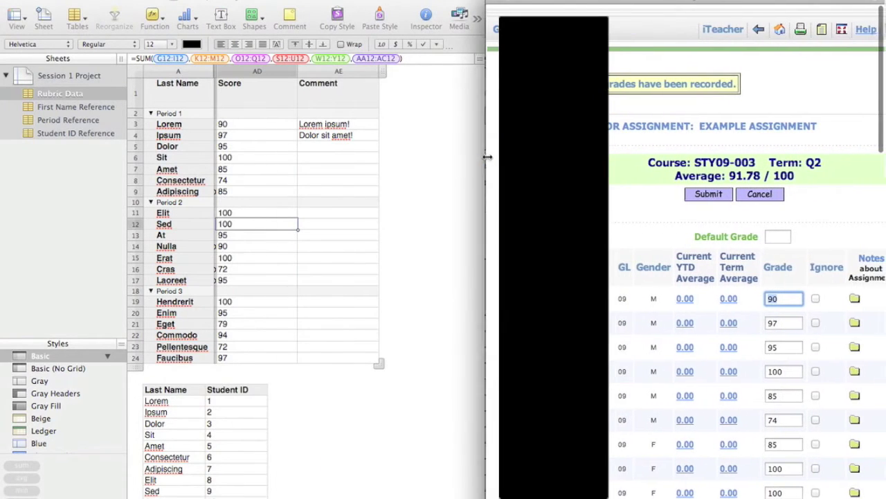
{"action": "left_click", "coordinate": [365, 149]}
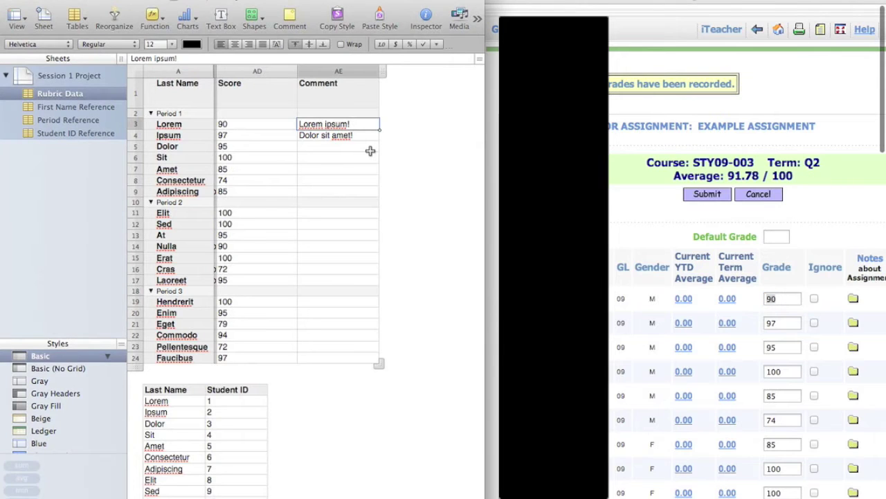
{"action": "left_click", "coordinate": [624, 231]}
{"action": "scroll", "coordinate": [658, 270], "scroll_direction": "right", "scroll_amount": 5}
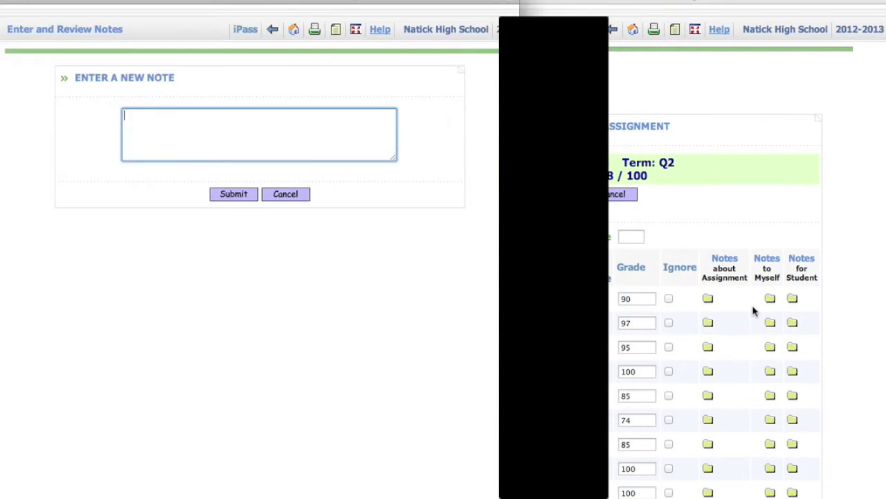
{"action": "type", "text": "Lorem ipsum!"}
{"action": "left_click", "coordinate": [234, 195]}
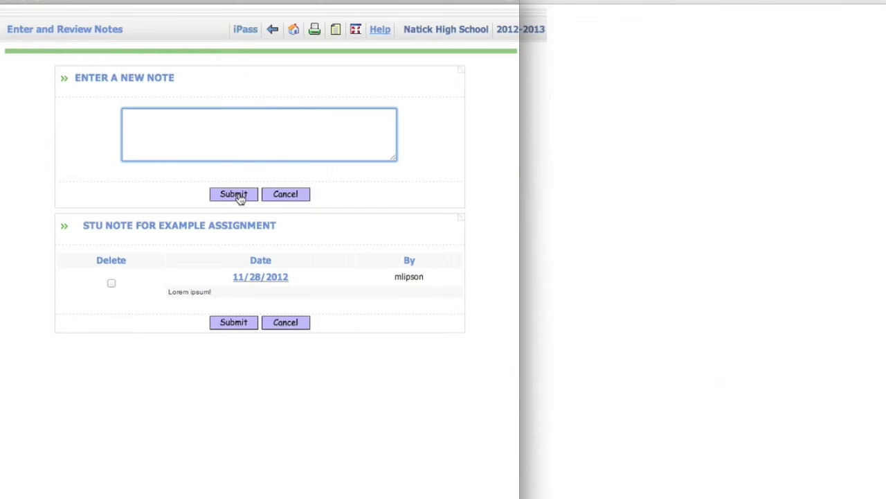
{"action": "left_click", "coordinate": [238, 197]}
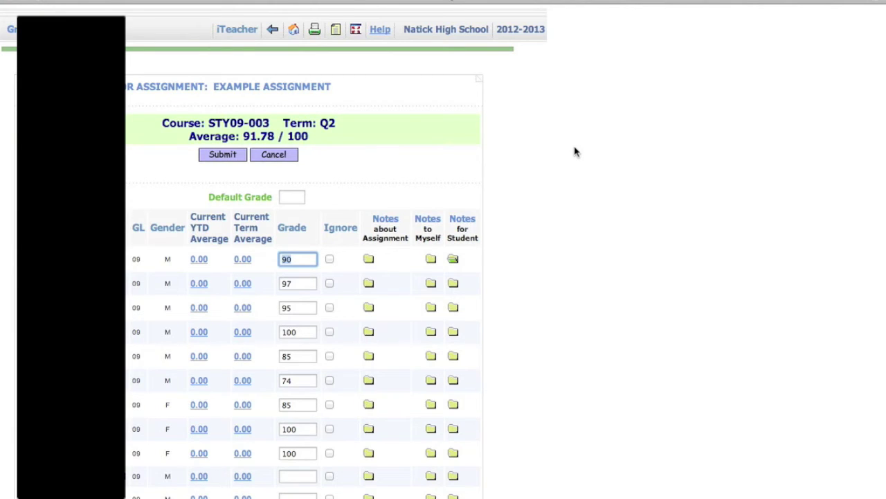
{"action": "key", "text": "super+Tab"}
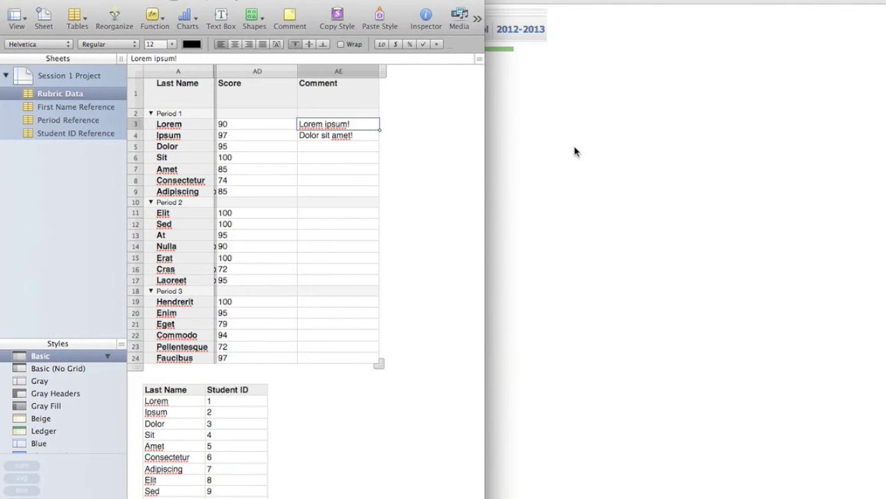
{"action": "key", "text": "super+Tab"}
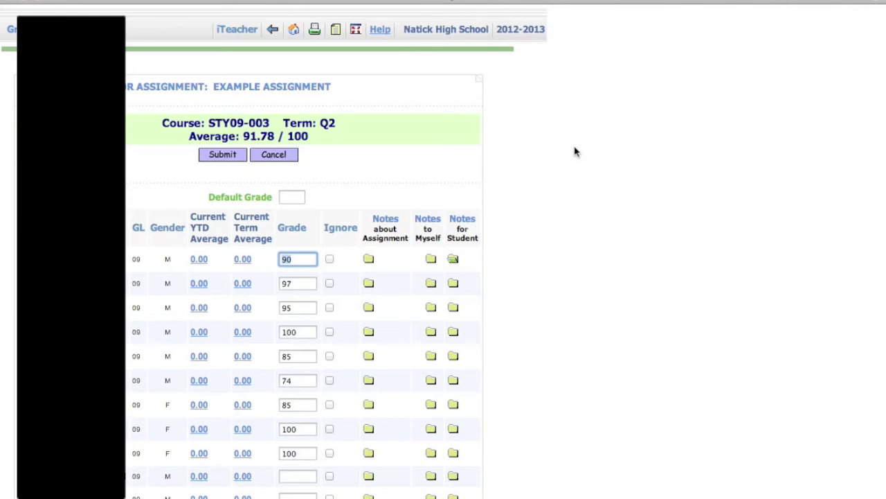
Add the second student's rubric comment "Dolor sit amet!" from the Numbers spreadsheet as a note for the student in iPass and submit it
{"action": "key", "text": "super+Tab"}
{"action": "left_click", "coordinate": [352, 135]}
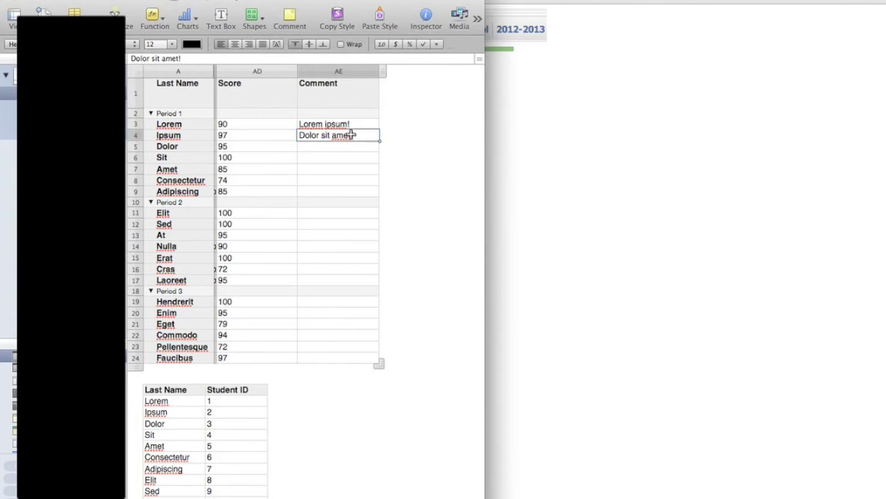
{"action": "key", "text": "super+Tab"}
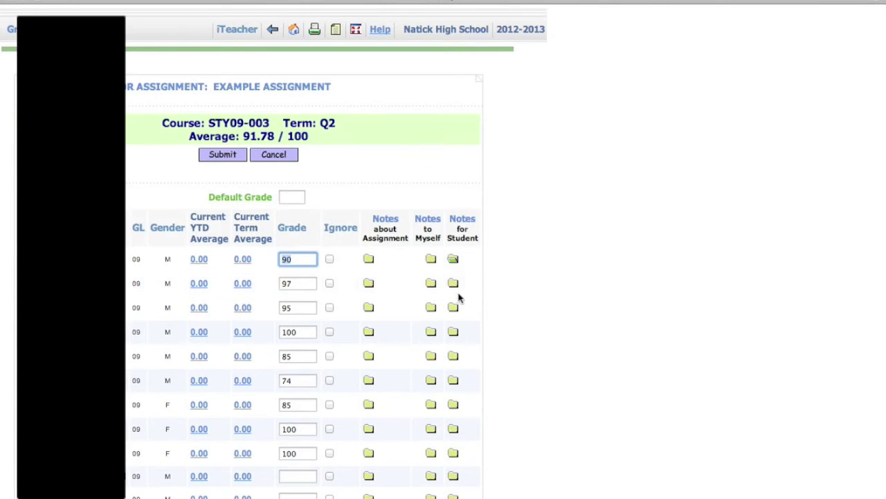
{"action": "left_click", "coordinate": [453, 283]}
{"action": "left_click", "coordinate": [285, 176]}
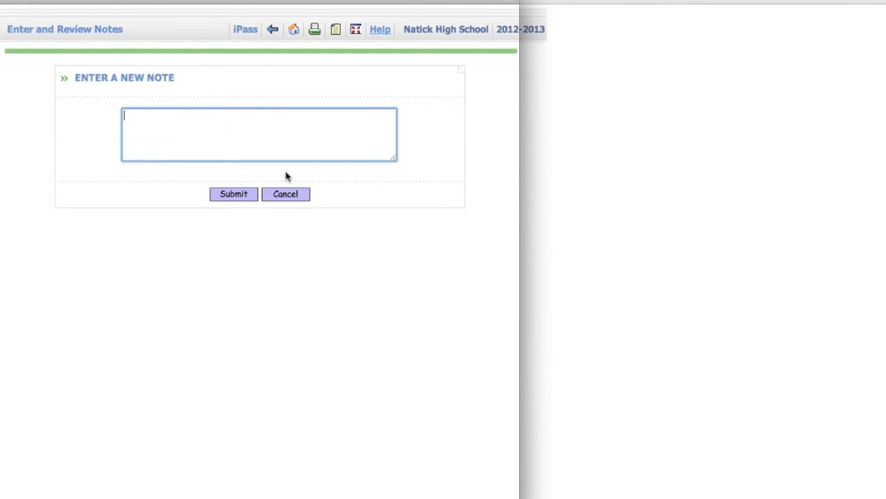
{"action": "type", "text": "Dolor sit amet!"}
{"action": "left_click", "coordinate": [233, 194]}
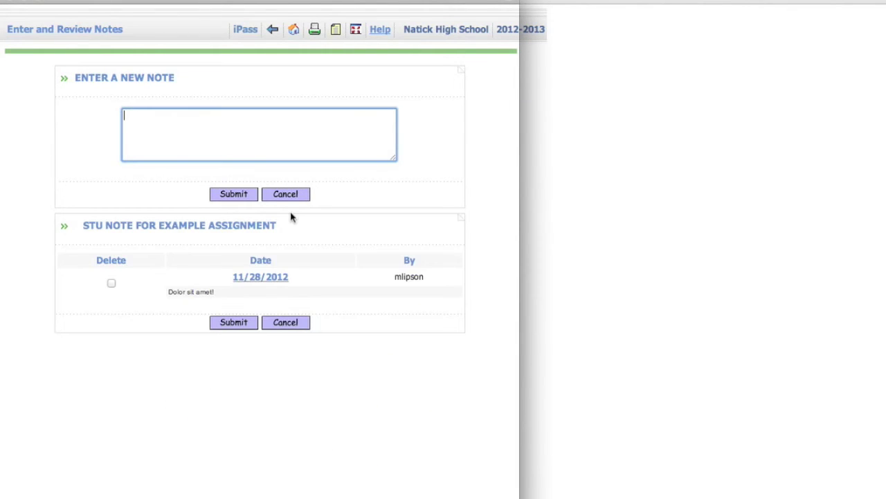
{"action": "key", "text": "super+w"}
Check the third student's comment in the Numbers spreadsheet, then review the grades and notes list for Example Assignment in iPass
{"action": "key", "text": "super+Tab"}
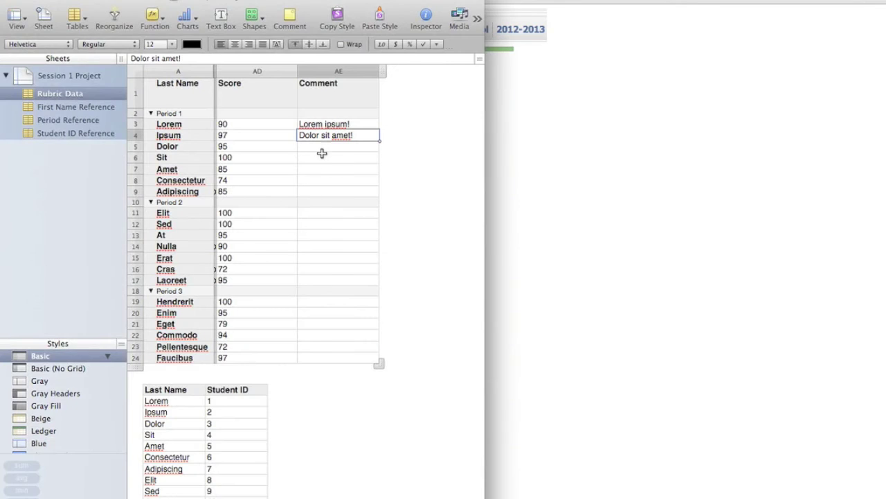
{"action": "left_click", "coordinate": [324, 147]}
{"action": "key", "text": "super+Tab"}
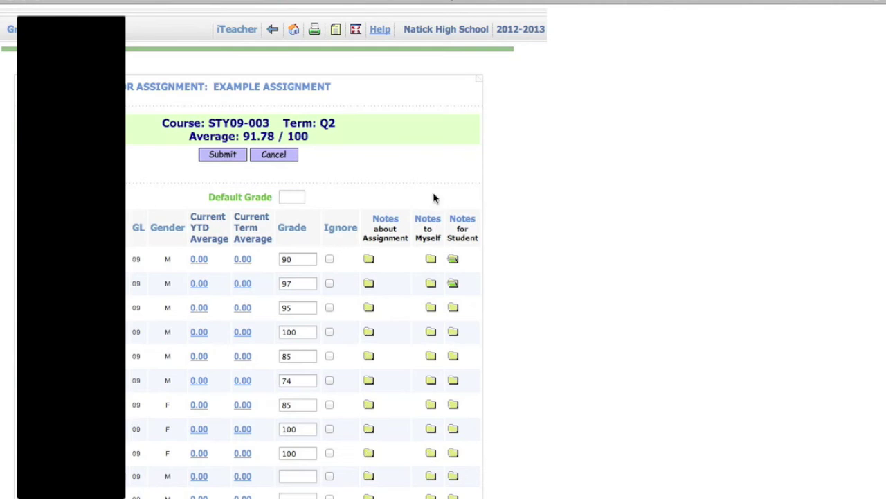
{"action": "scroll", "coordinate": [492, 239], "scroll_direction": "down", "scroll_amount": 10}
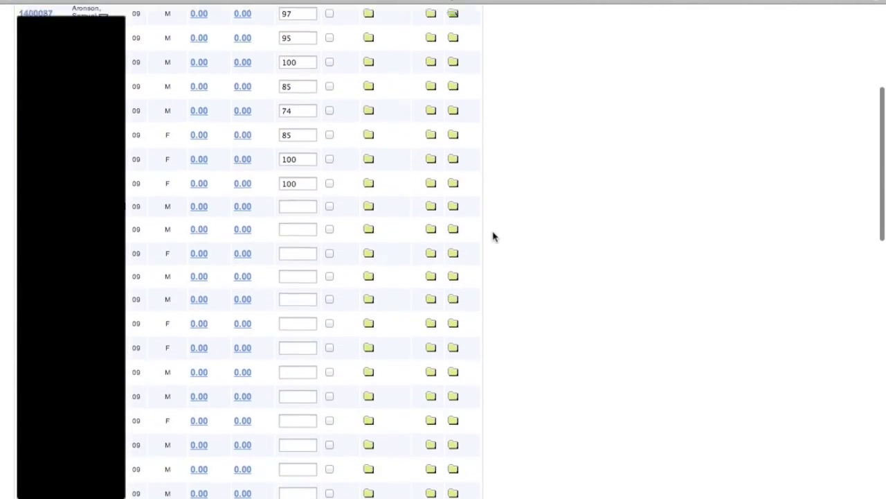
{"action": "scroll", "coordinate": [492, 237], "scroll_direction": "up", "scroll_amount": 12}
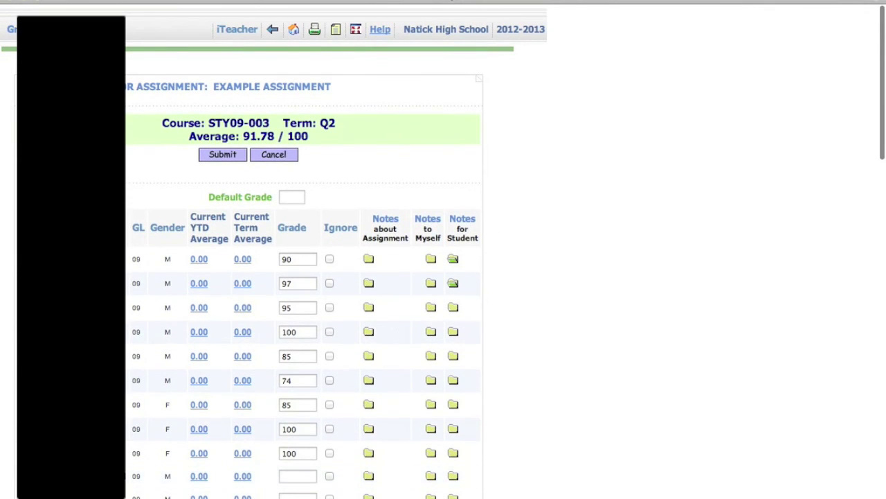
{"action": "scroll", "coordinate": [153, 474], "scroll_direction": "up", "scroll_amount": 1}
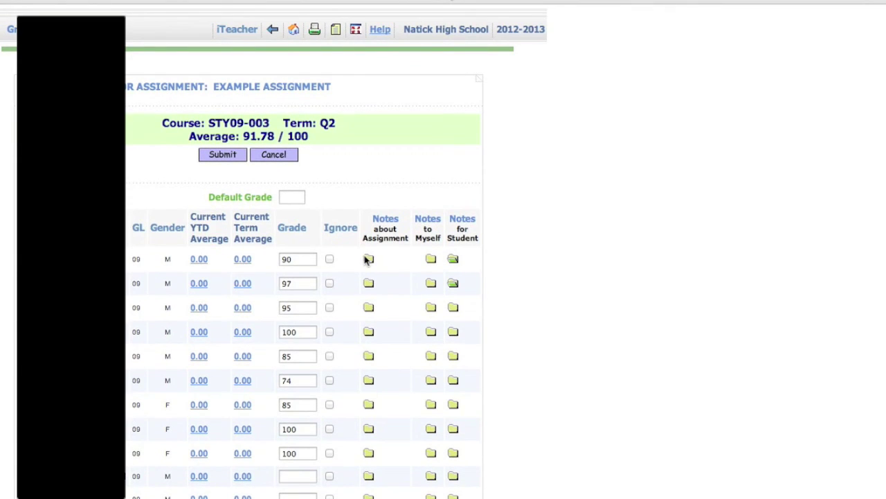